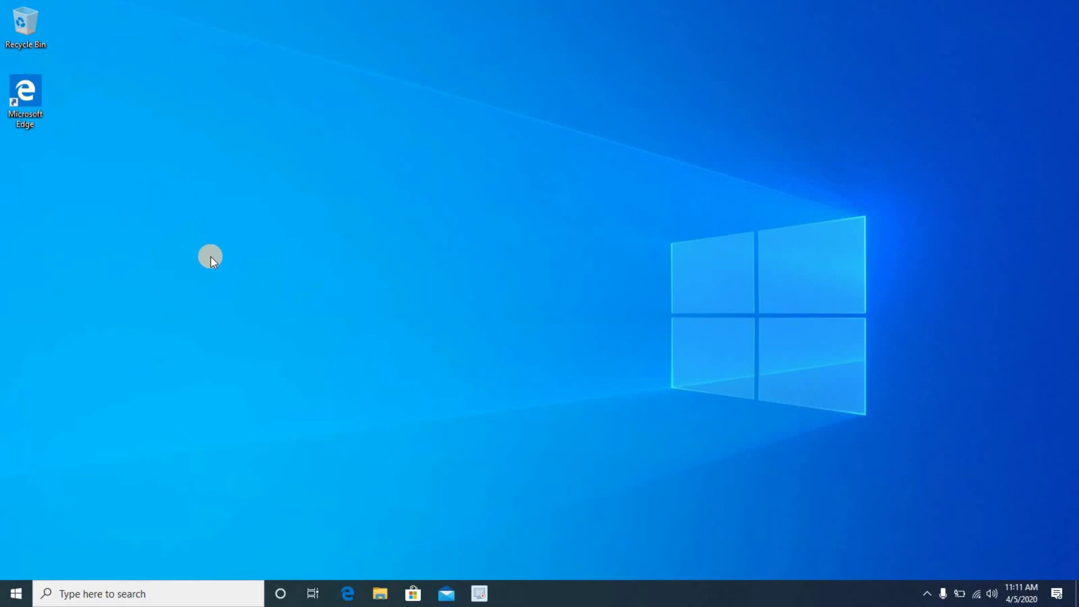
# - Launch legacy Edge from the desktop and go to microsoft.com/edge
pyautogui.doubleClick(31, 97)
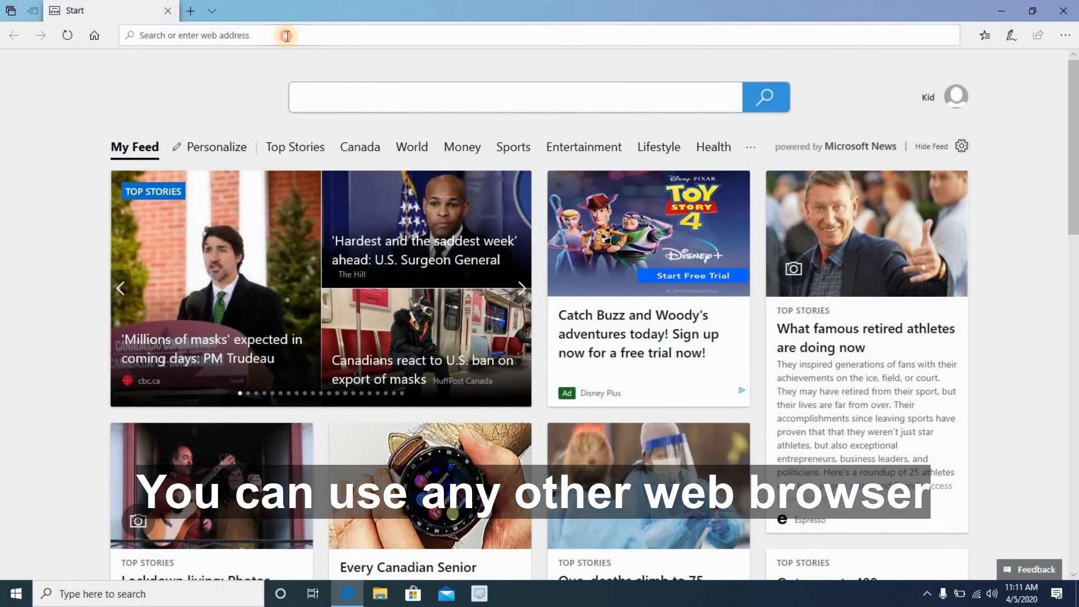
pyautogui.click(287, 36)
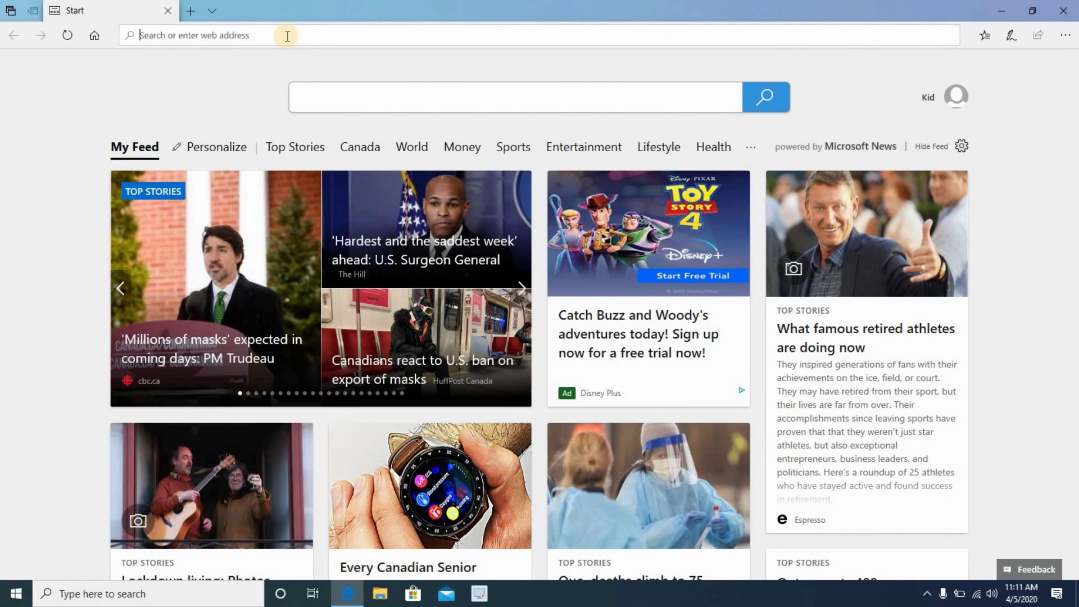
pyautogui.write('microsof')
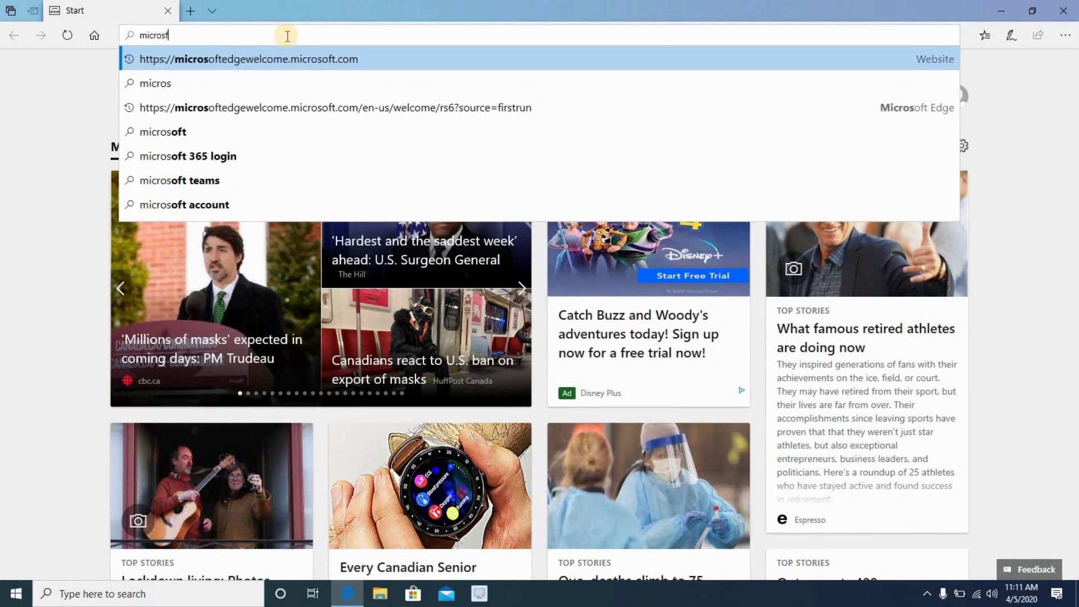
pyautogui.write('t.com')
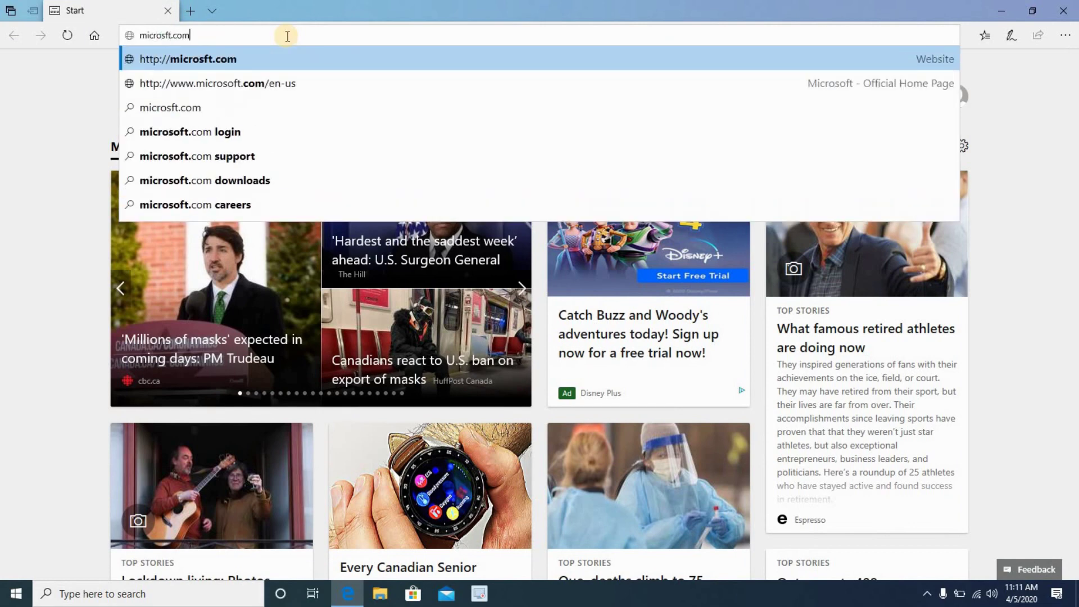
pyautogui.write('/edge')
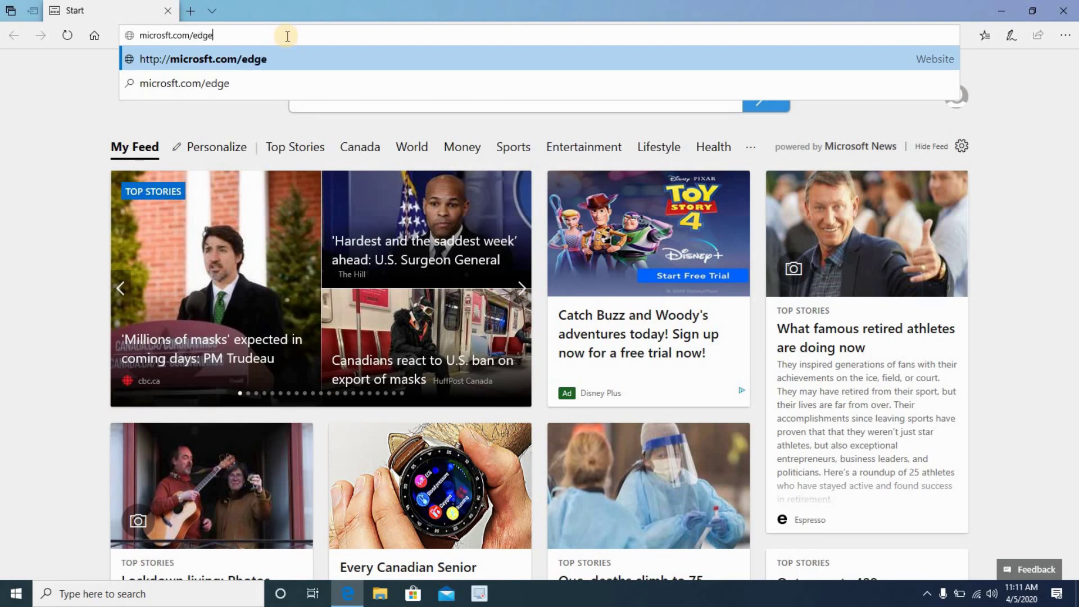
pyautogui.press('Return')
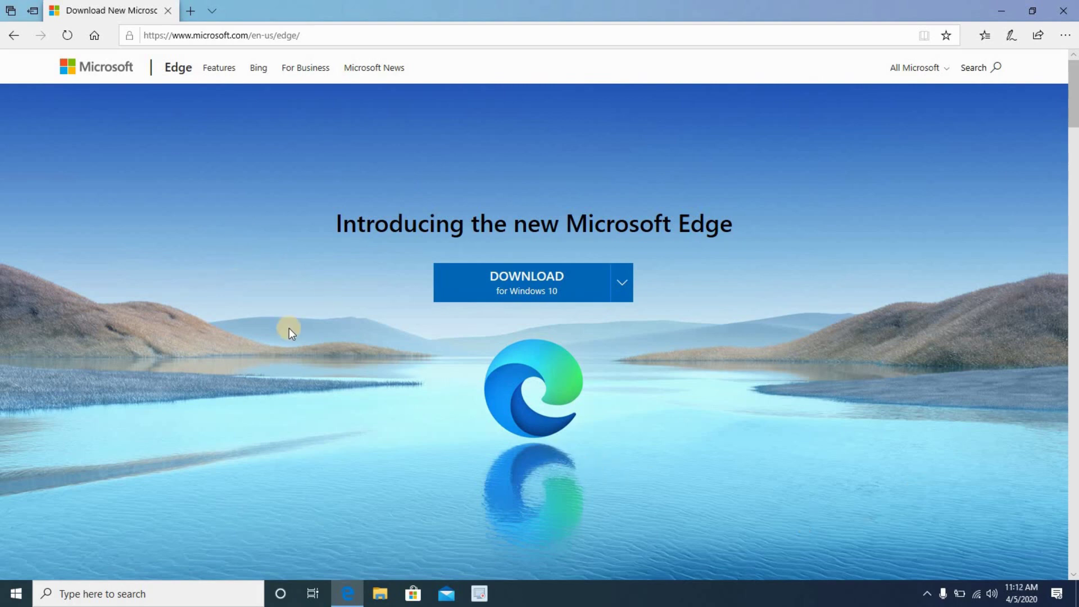
# - Download the new Edge for Windows 10, accepting its license terms
pyautogui.click(527, 280)
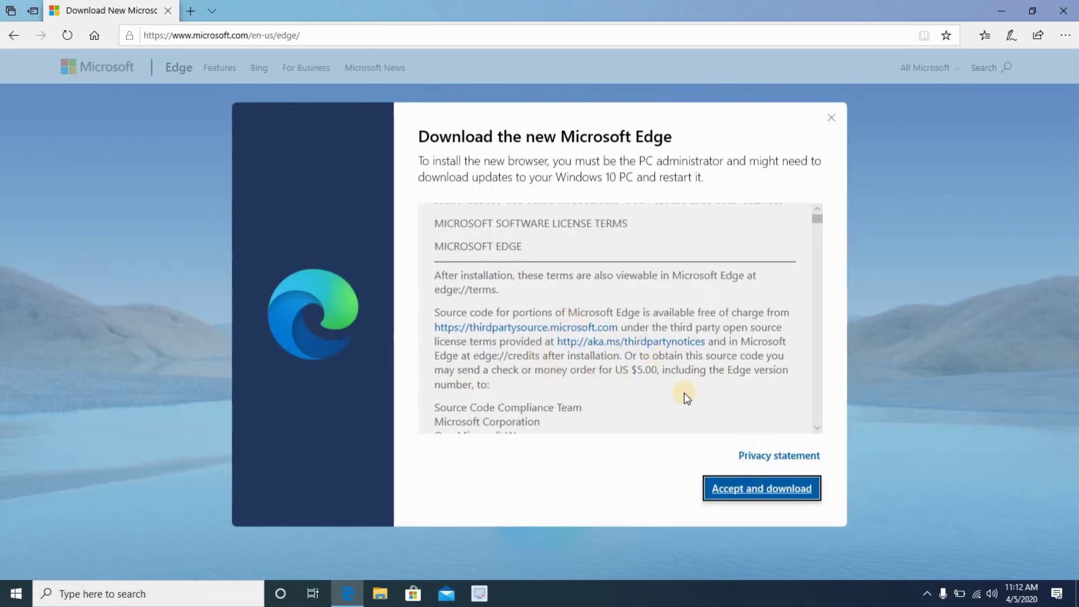
pyautogui.scroll(-2, 582, 364)
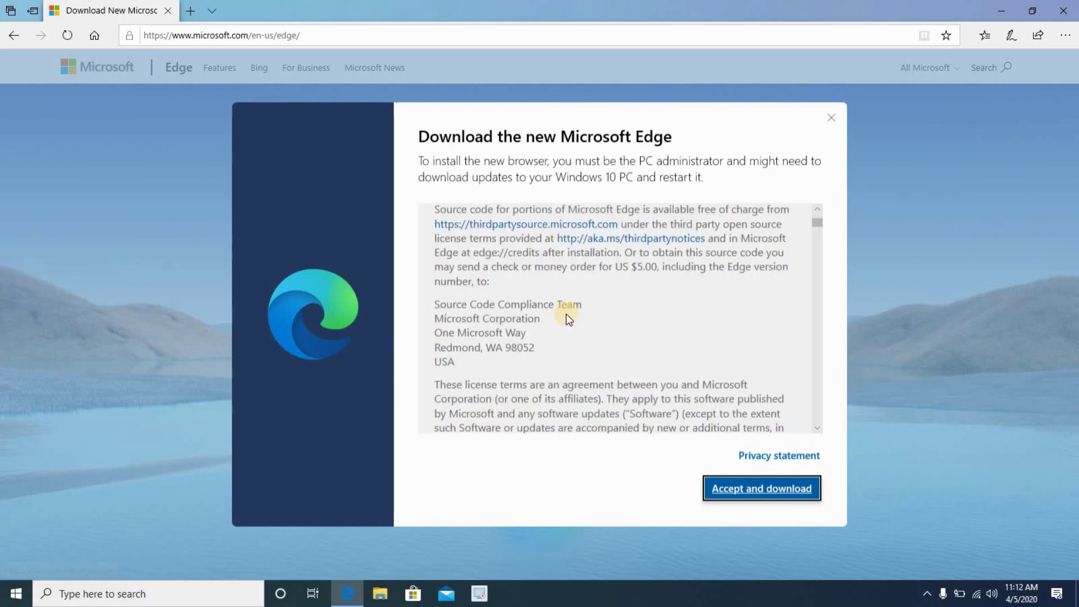
pyautogui.scroll(-3, 566, 314)
pyautogui.scroll(-2, 557, 300)
pyautogui.scroll(-2, 557, 300)
pyautogui.scroll(-3, 527, 416)
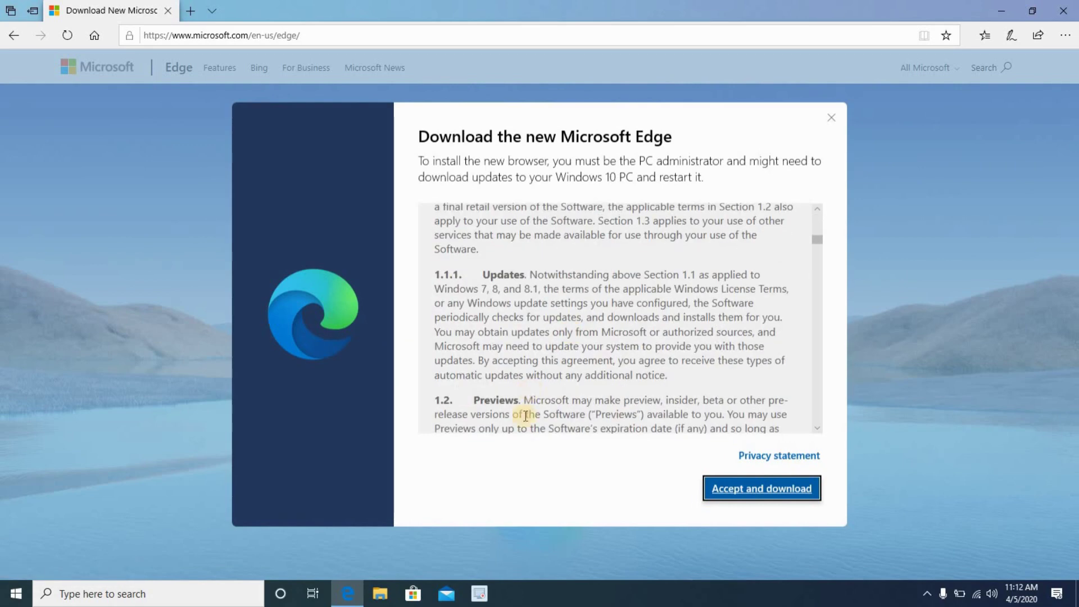
pyautogui.click(754, 491)
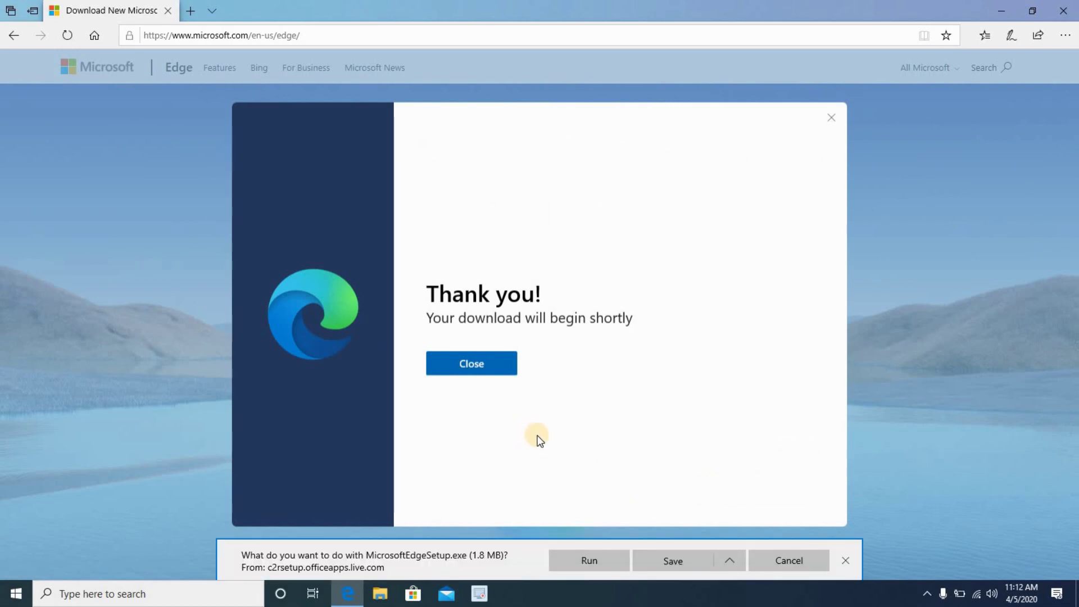
# - Run MicrosoftEdgeSetup.exe from the download bar and bring its installer window forward
pyautogui.click(581, 565)
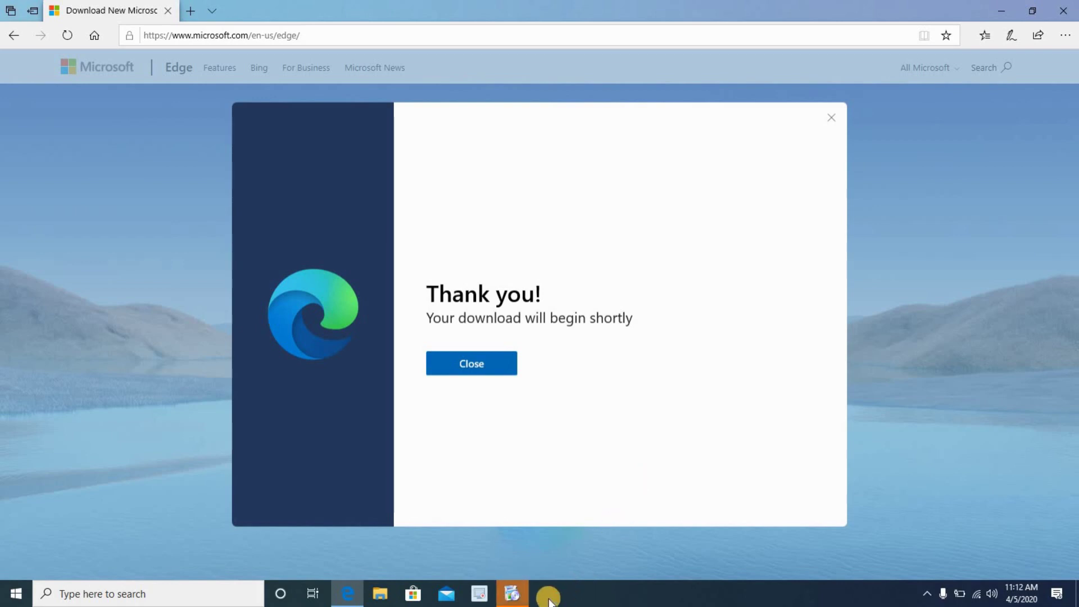
pyautogui.click(516, 595)
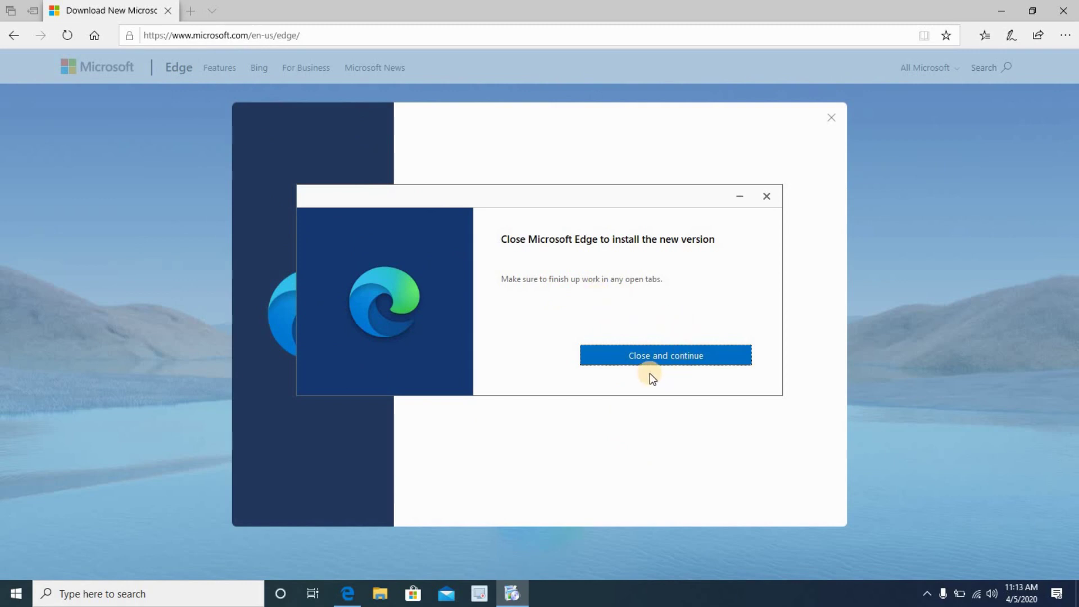
# - Close the old browser and let the installer finish and launch the new Edge
pyautogui.click(677, 360)
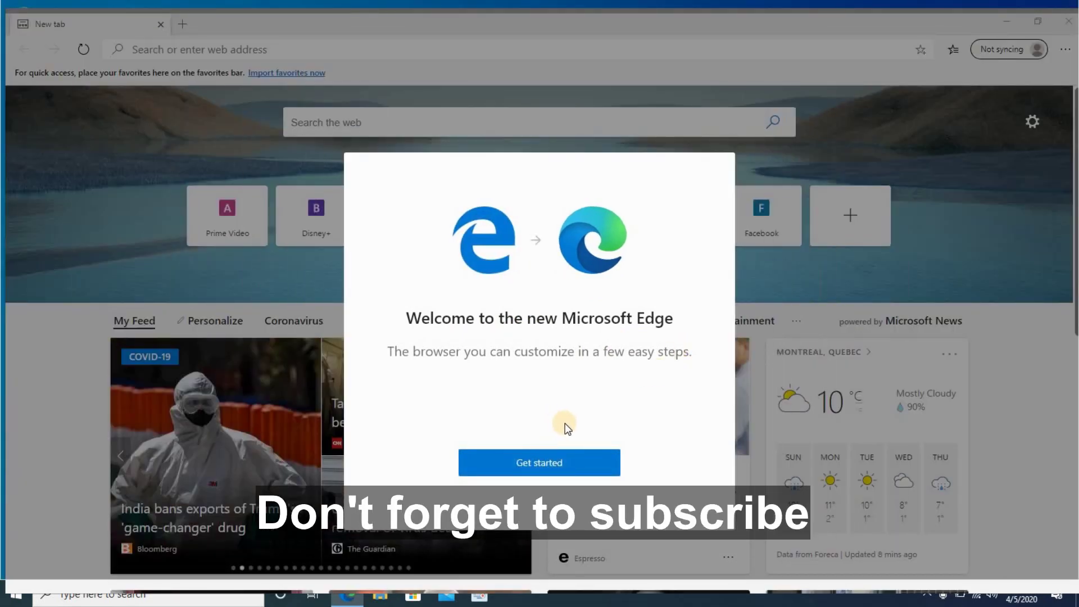
# - Get started with the new Edge setup, reaching the sync-across-devices prompt
pyautogui.click(538, 465)
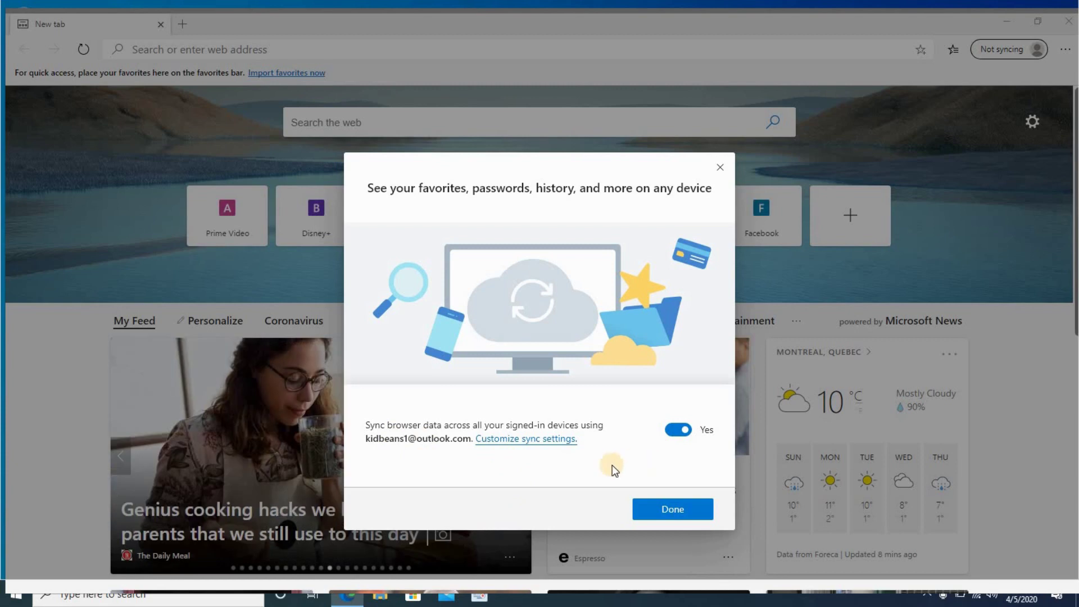
pyautogui.click(496, 439)
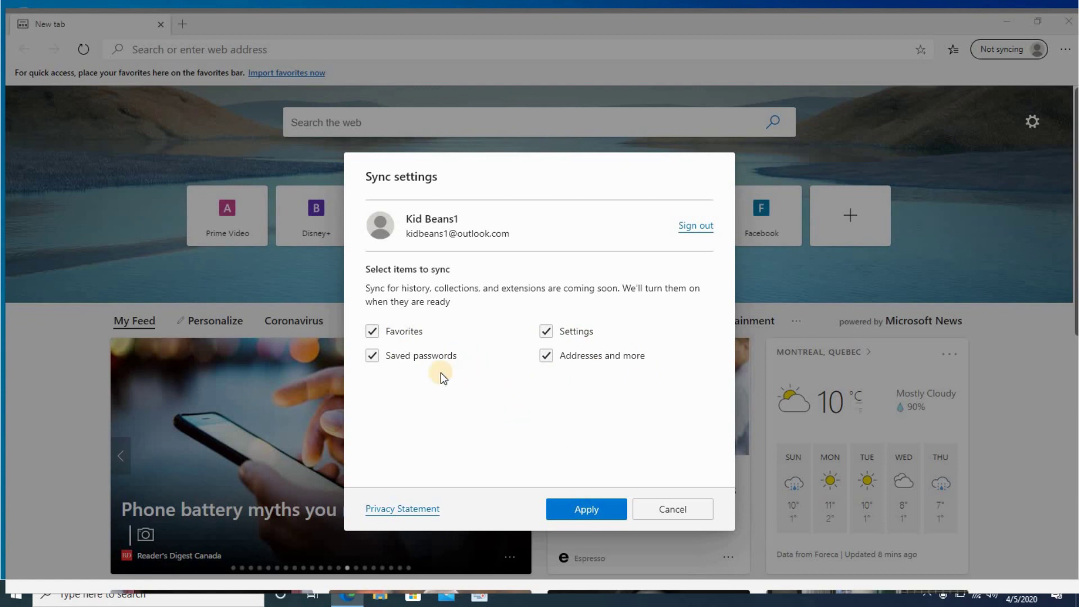
pyautogui.click(588, 511)
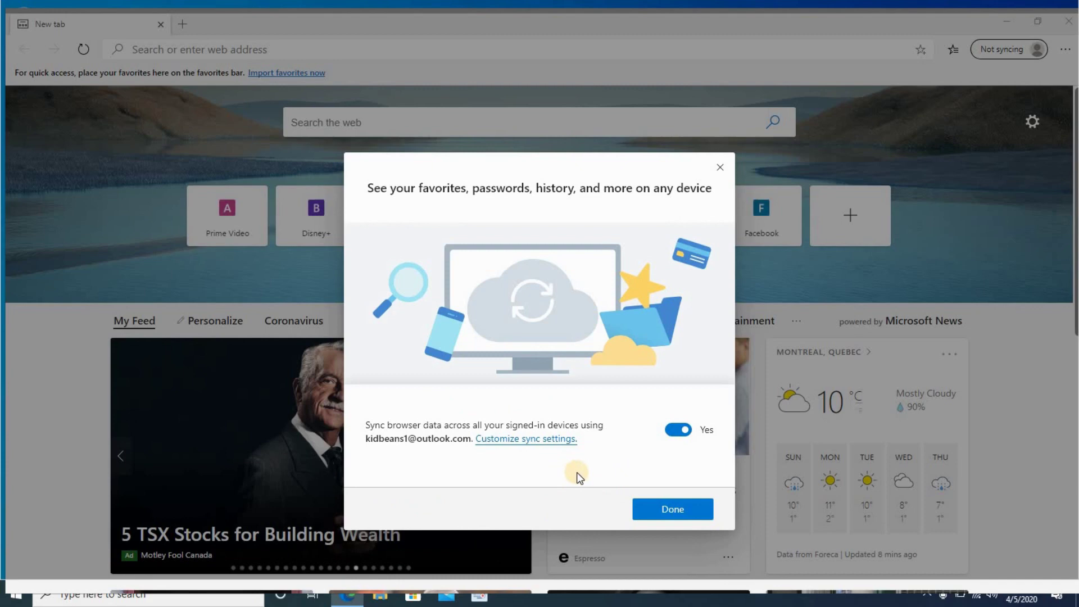
# - Finish the sync setup and confirm in the profile flyout that sync is on
pyautogui.click(670, 509)
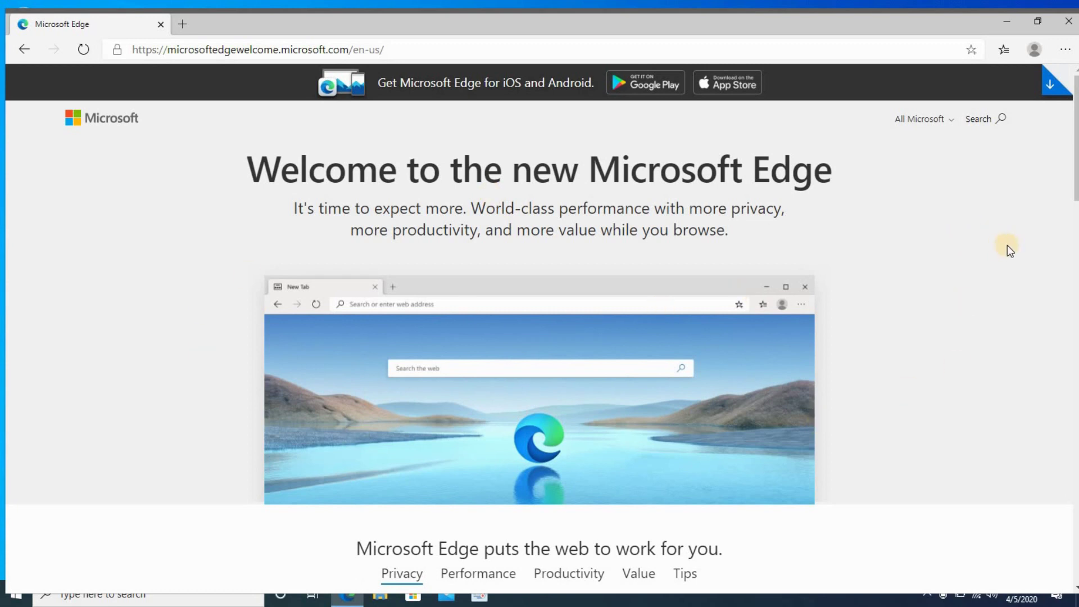
pyautogui.click(1036, 49)
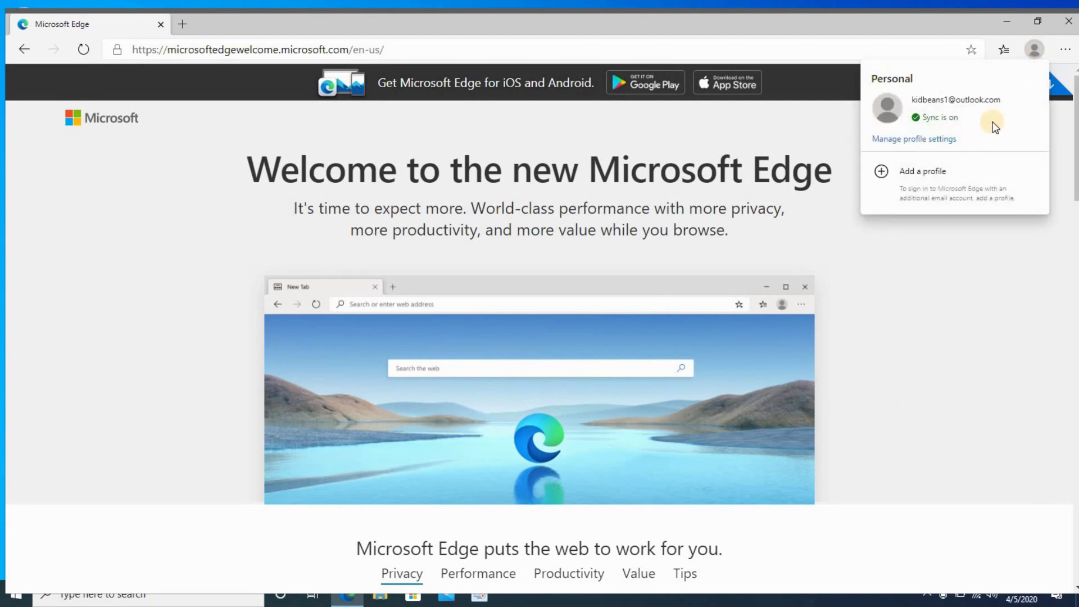
pyautogui.click(935, 308)
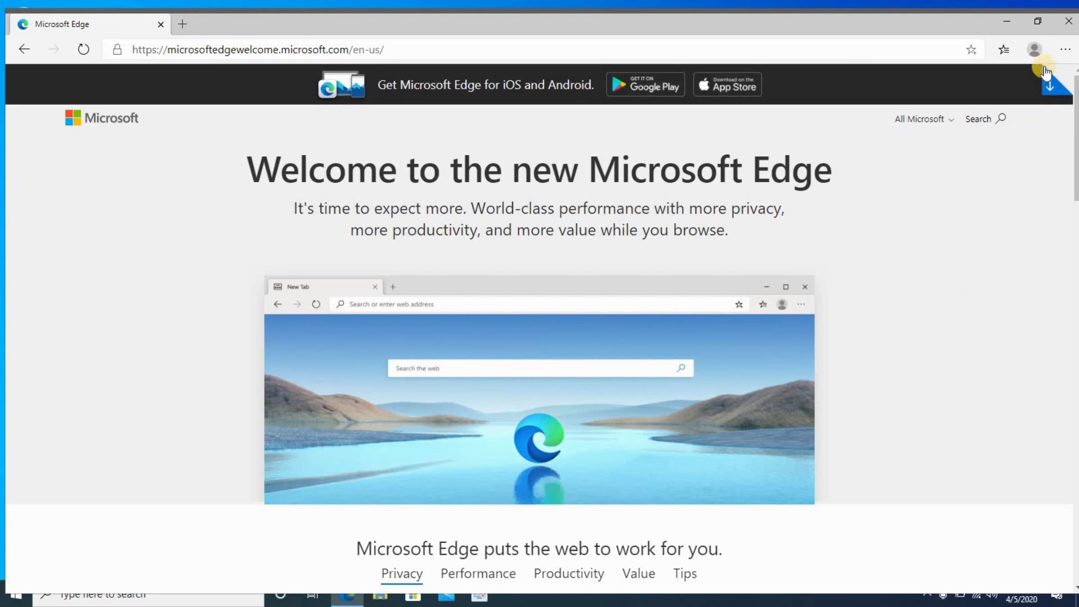